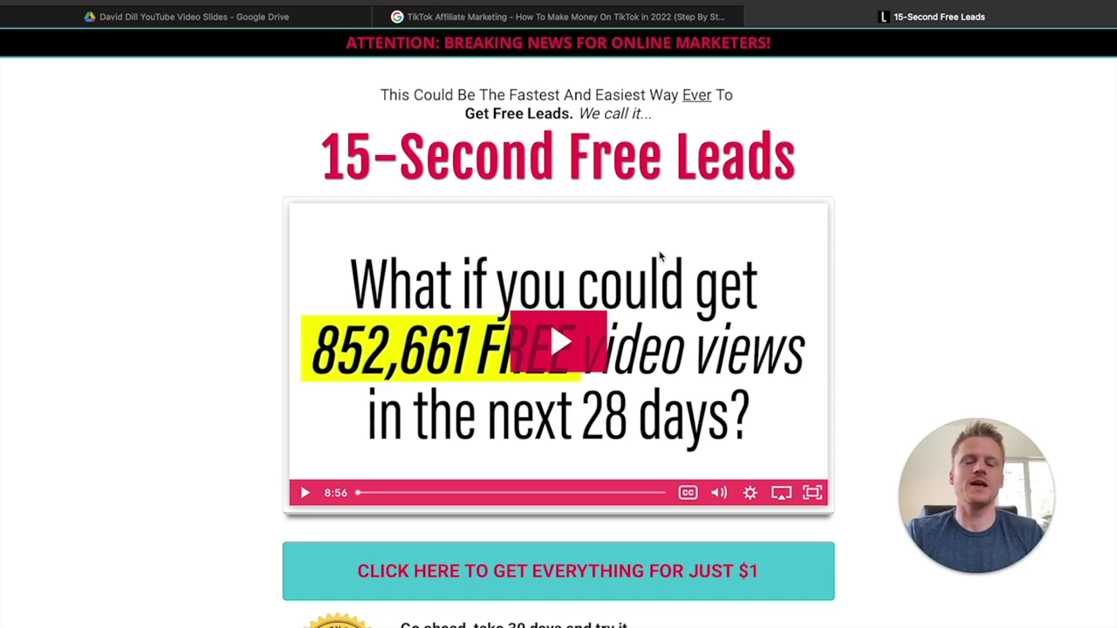
- Scroll through the TikTok challenge testimonial posts on the Legendary Marketer sales page
scroll(661, 256, "down", 10)
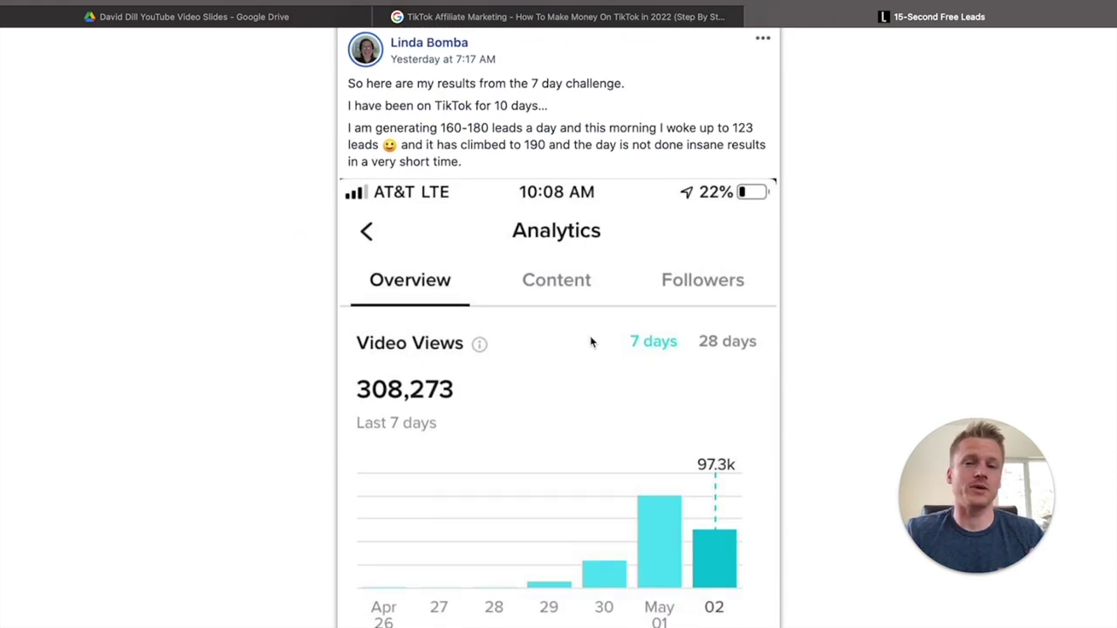
scroll(386, 463, "down", 6)
scroll(393, 452, "down", 15)
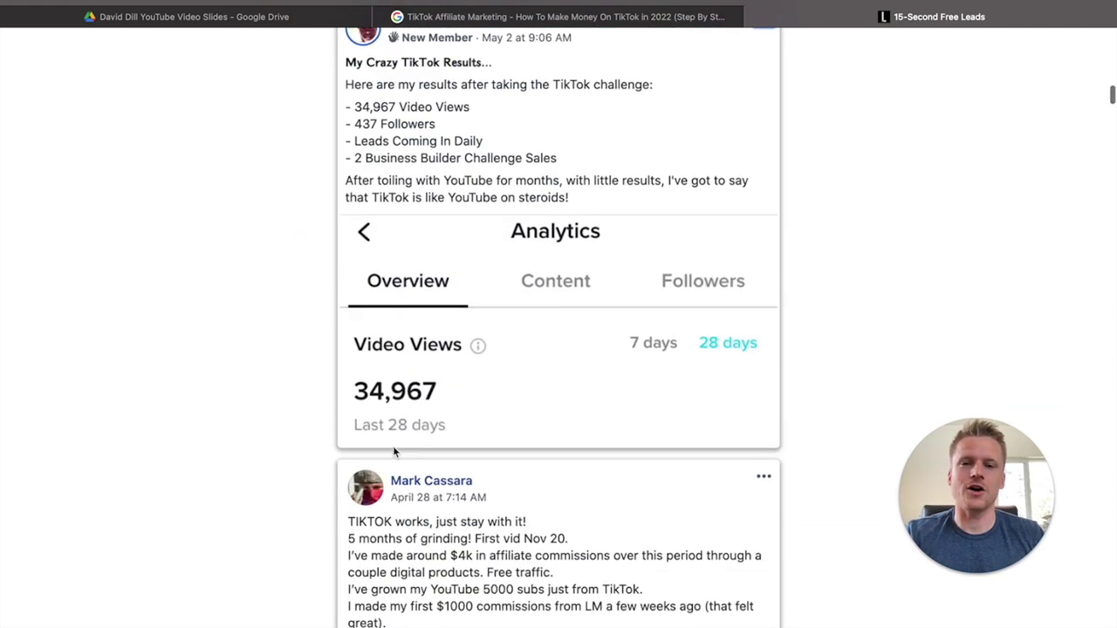
scroll(393, 451, "down", 4)
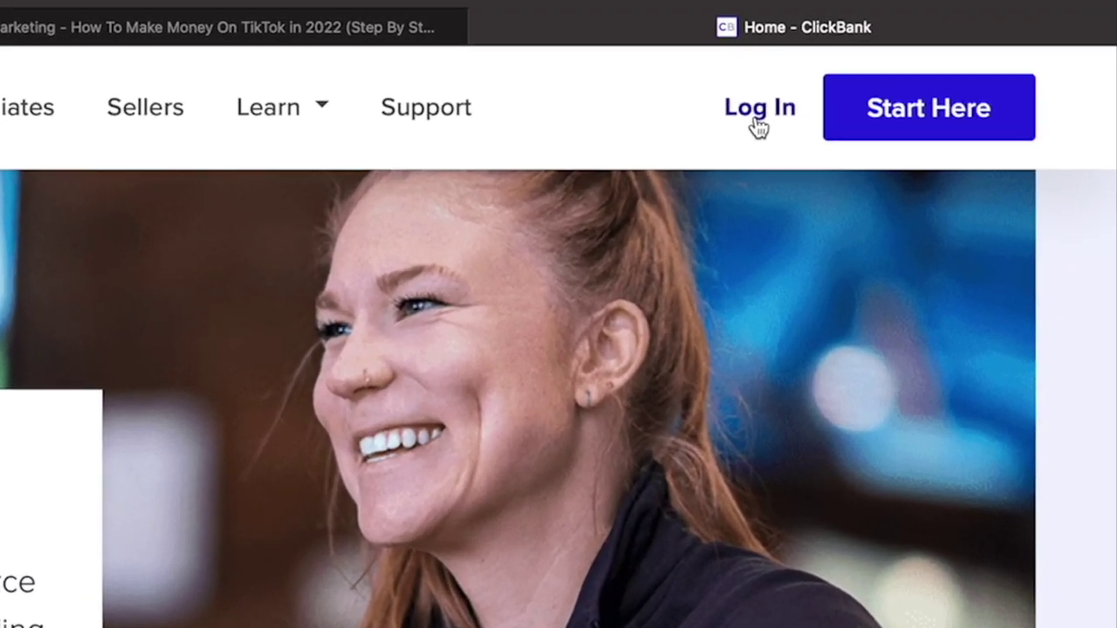
- Log in to ClickBank and browse the marketplace's Health & Fitness offers down to Exipure
left_click(759, 127)
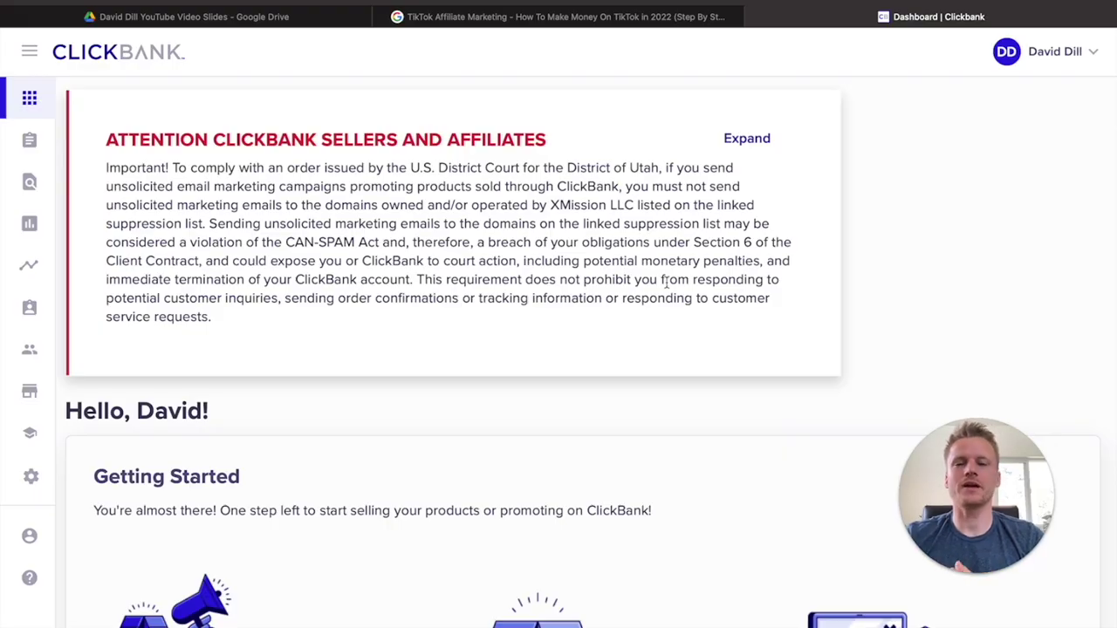
left_click(29, 393)
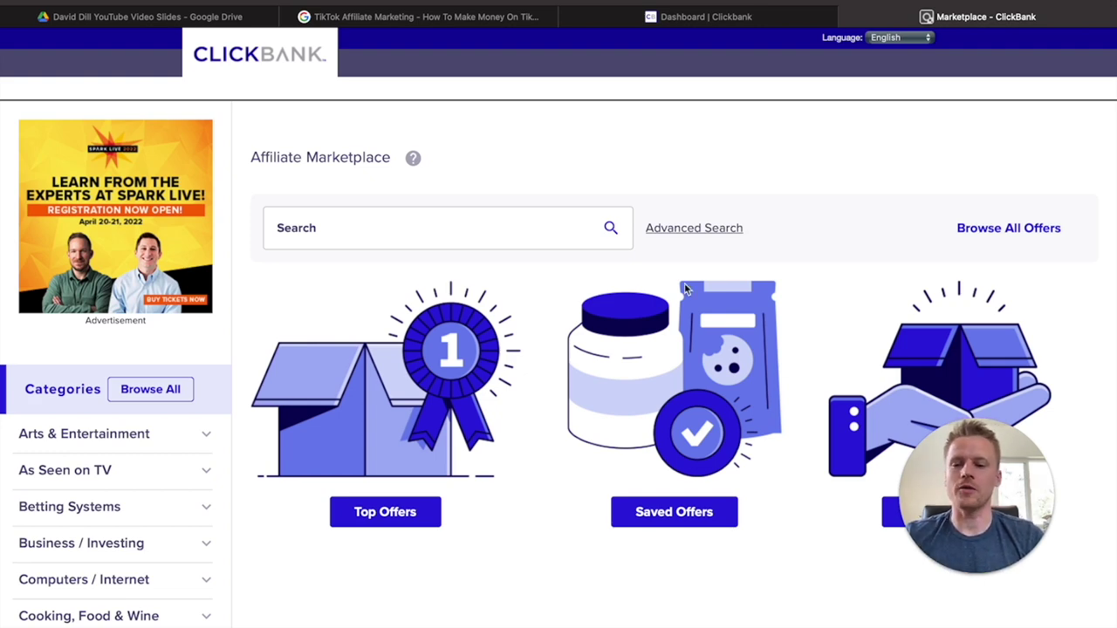
scroll(145, 431, "down", 4)
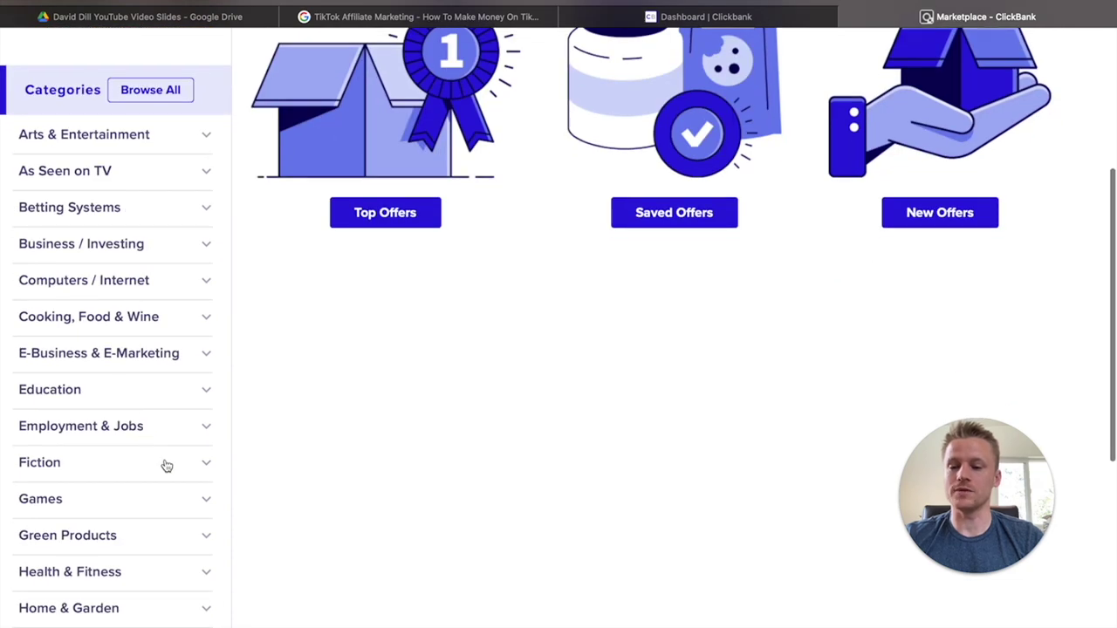
left_click(191, 572)
scroll(186, 570, "down", 3)
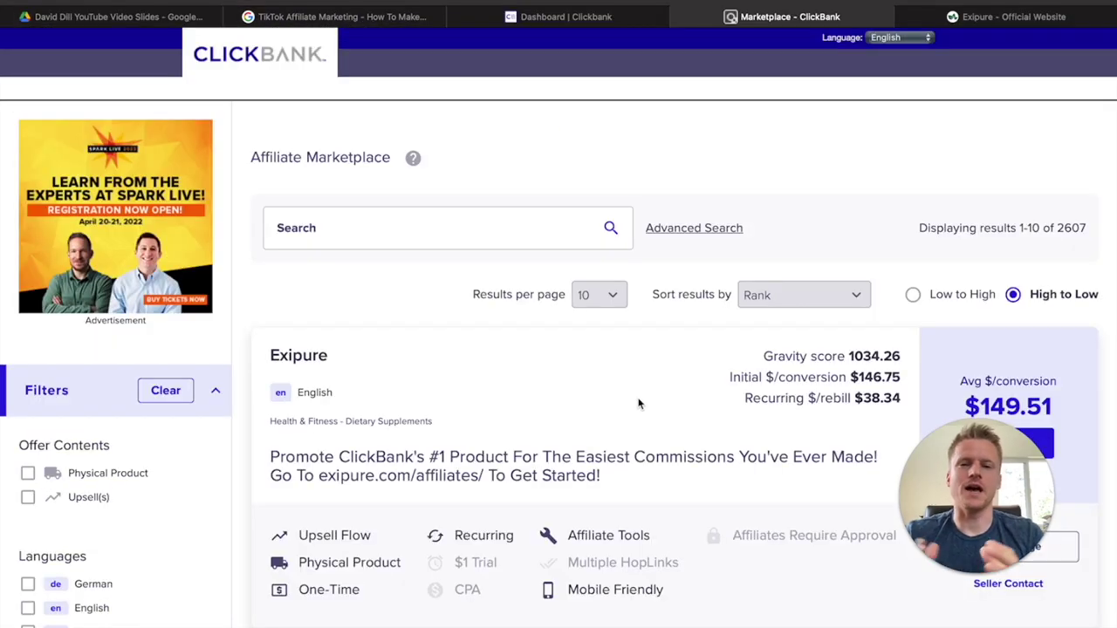
scroll(638, 403, "down", 2)
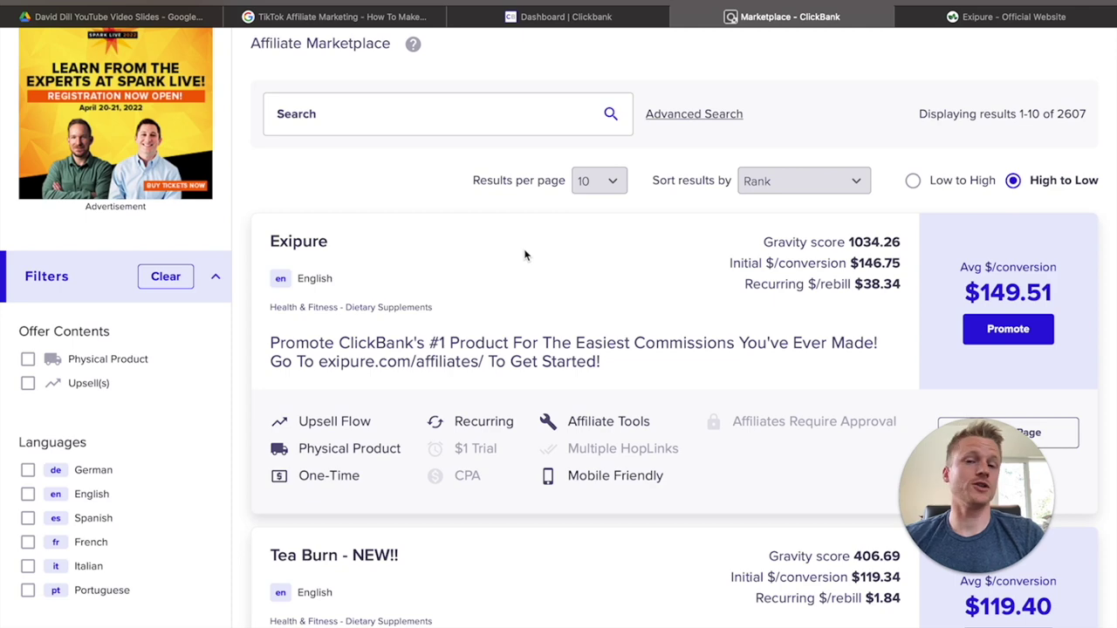
- Create an Exipure HopLink under your account nickname and select the generated link
left_click(1010, 329)
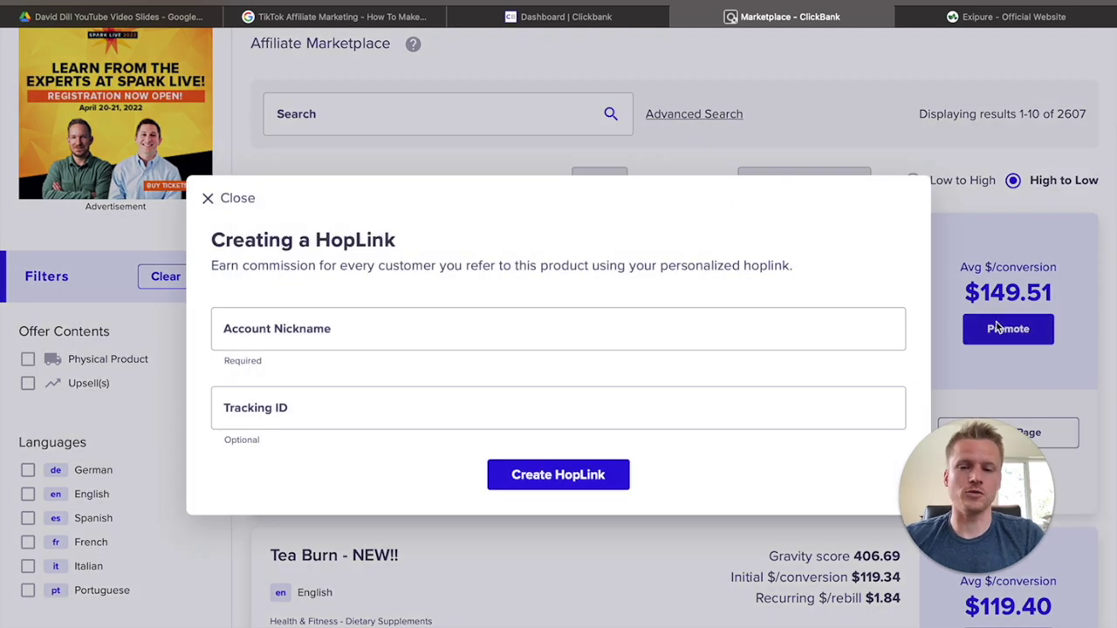
left_click(321, 336)
type("dav")
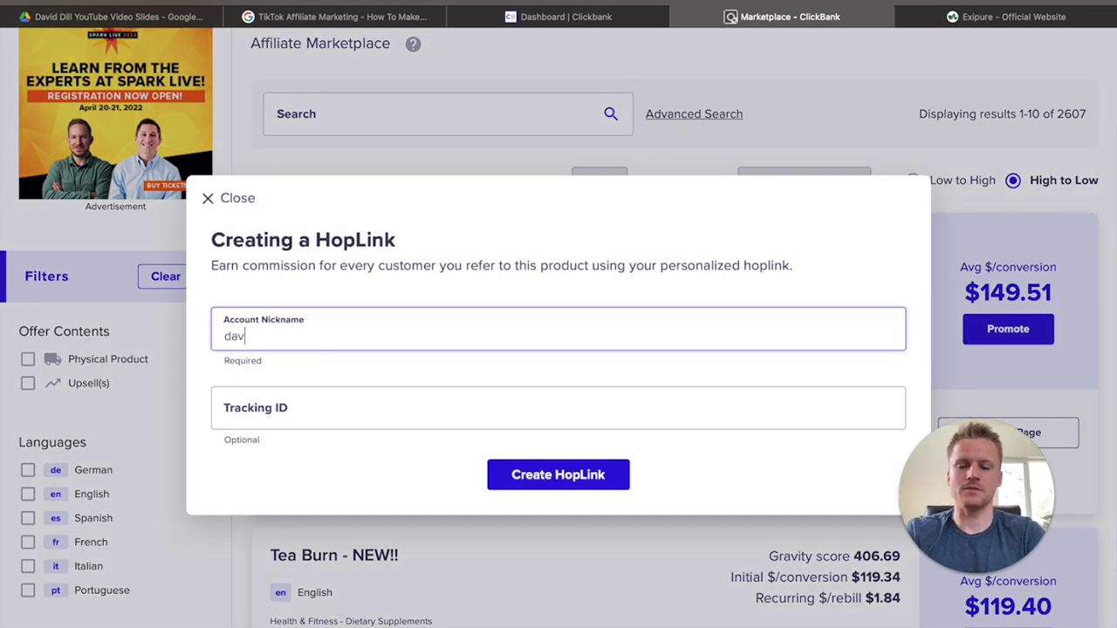
type("idid")
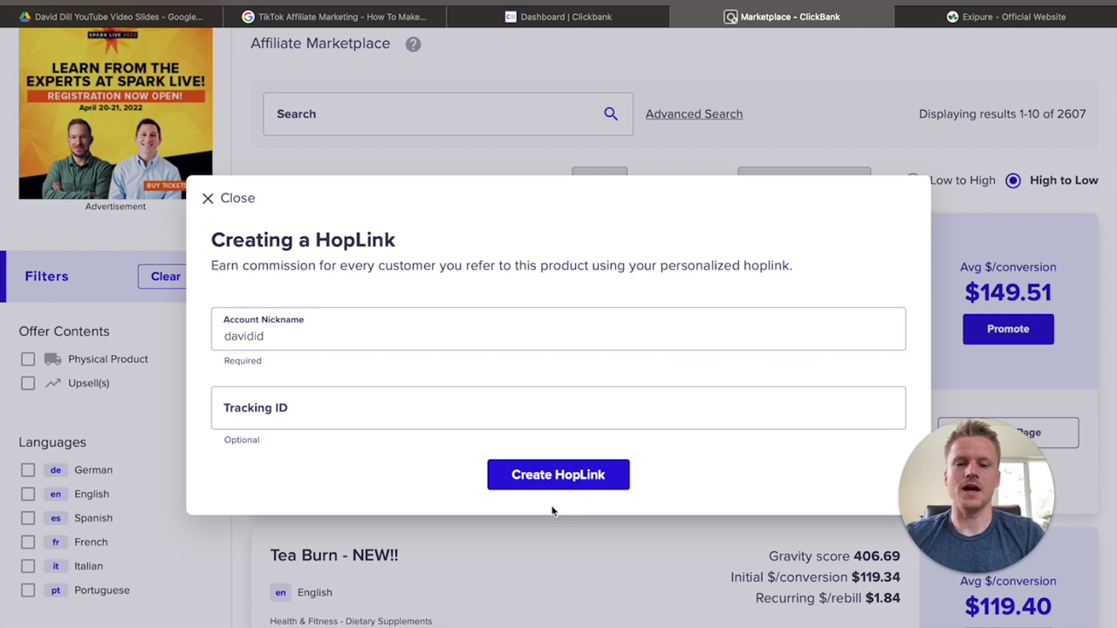
left_click(536, 477)
left_click(532, 516)
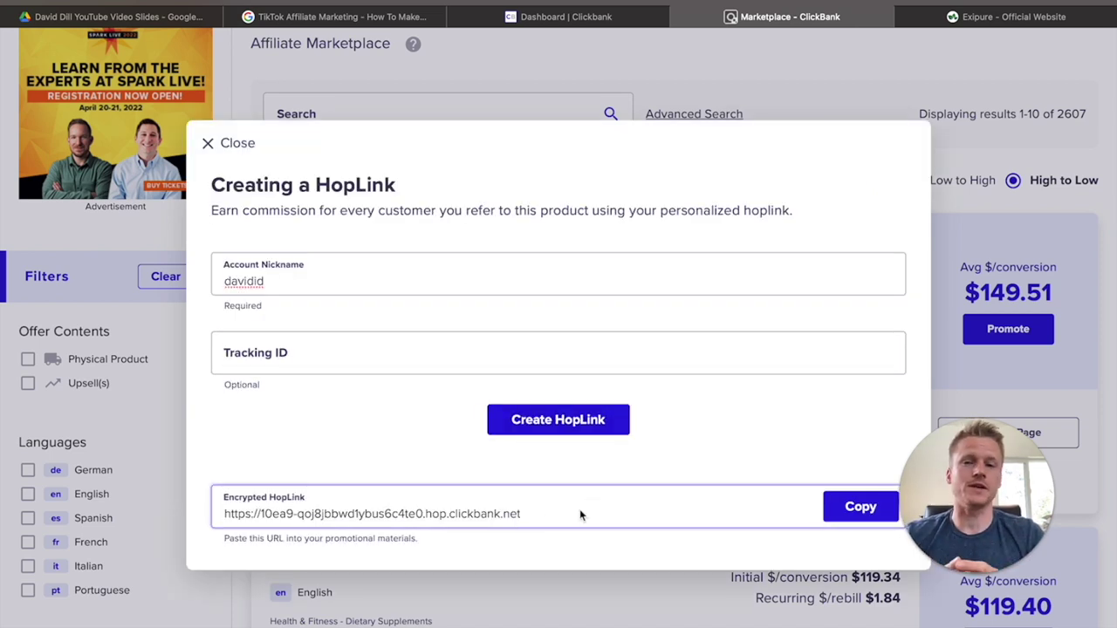
left_click(1012, 17)
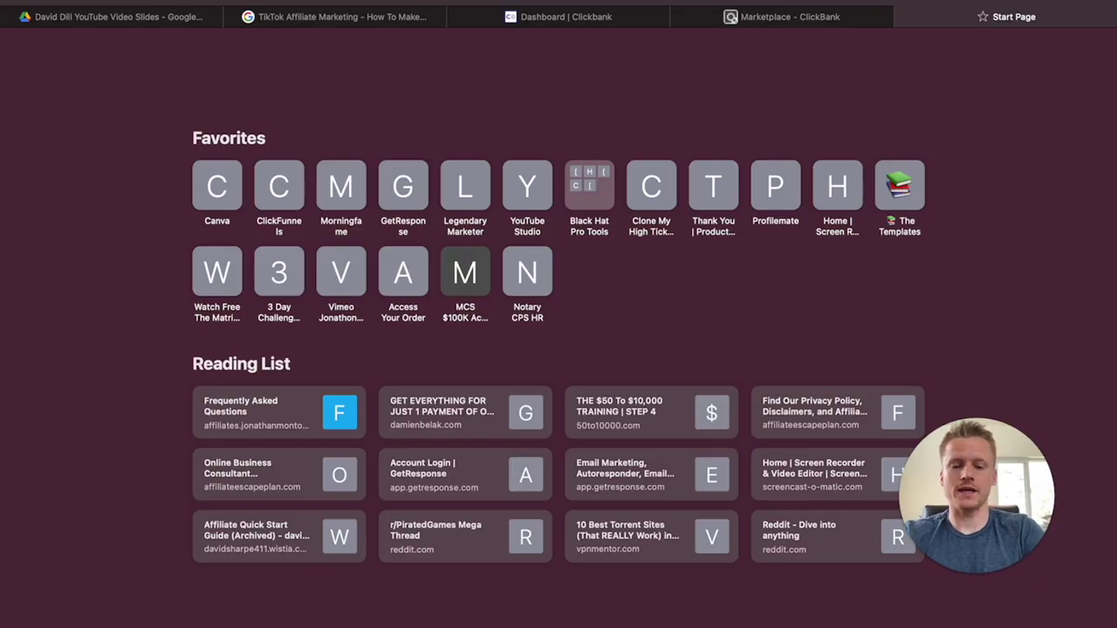
- Load the suggested Linktree site from the address bar
type("li")
key("Return")
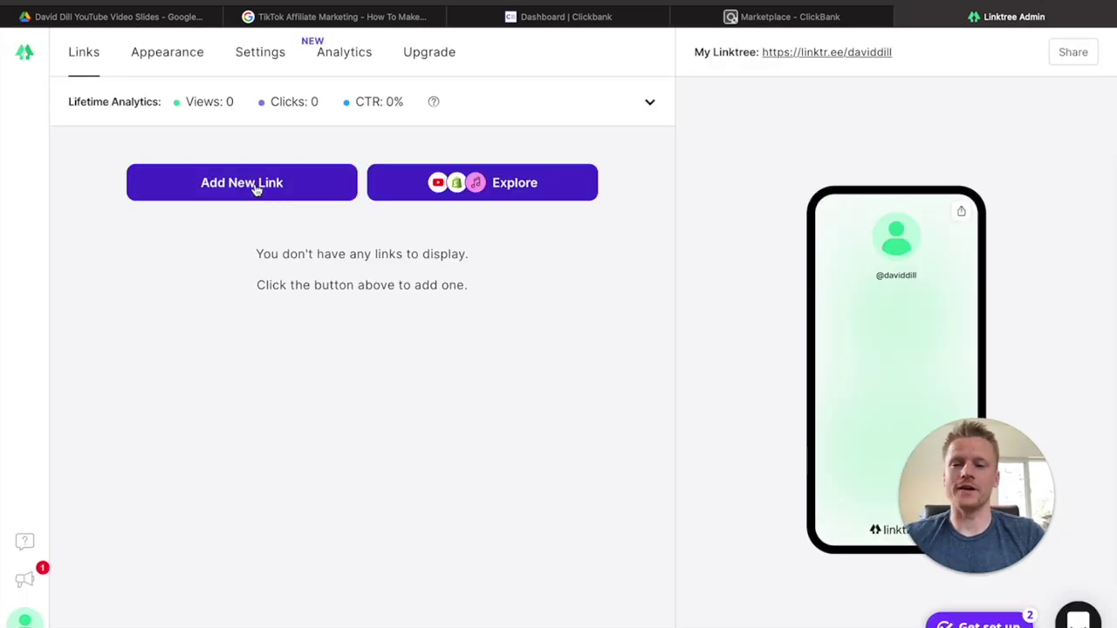
- Add a Linktree link titled 'Lose Weight Fast' using the pasted ClickBank HopLink as its URL
left_click(257, 190)
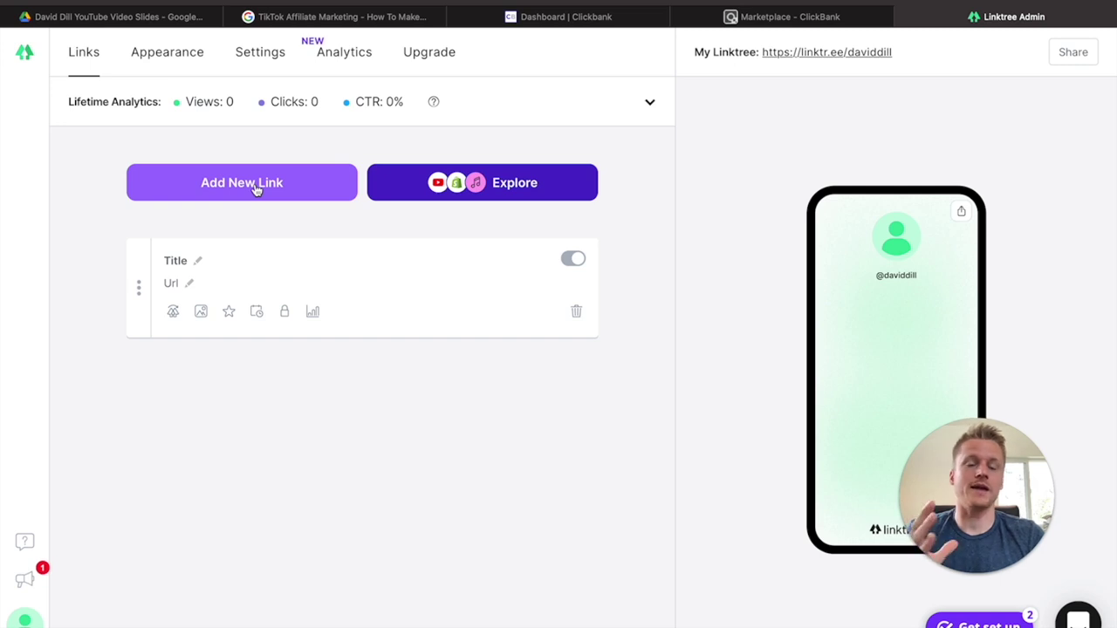
left_click(171, 260)
type("L")
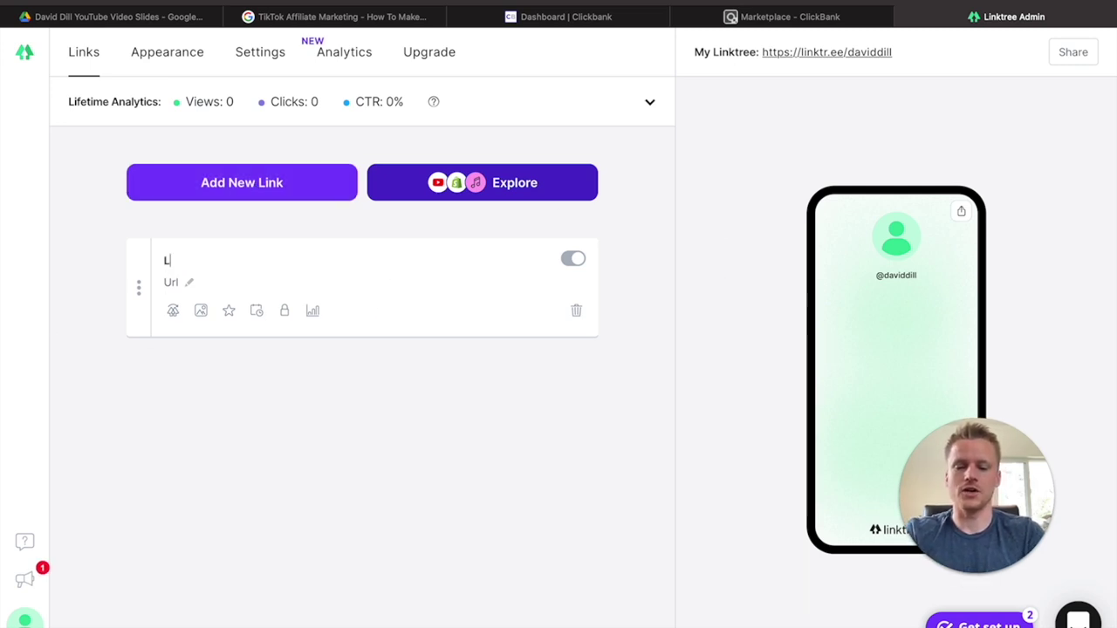
type("ose Weight Fast")
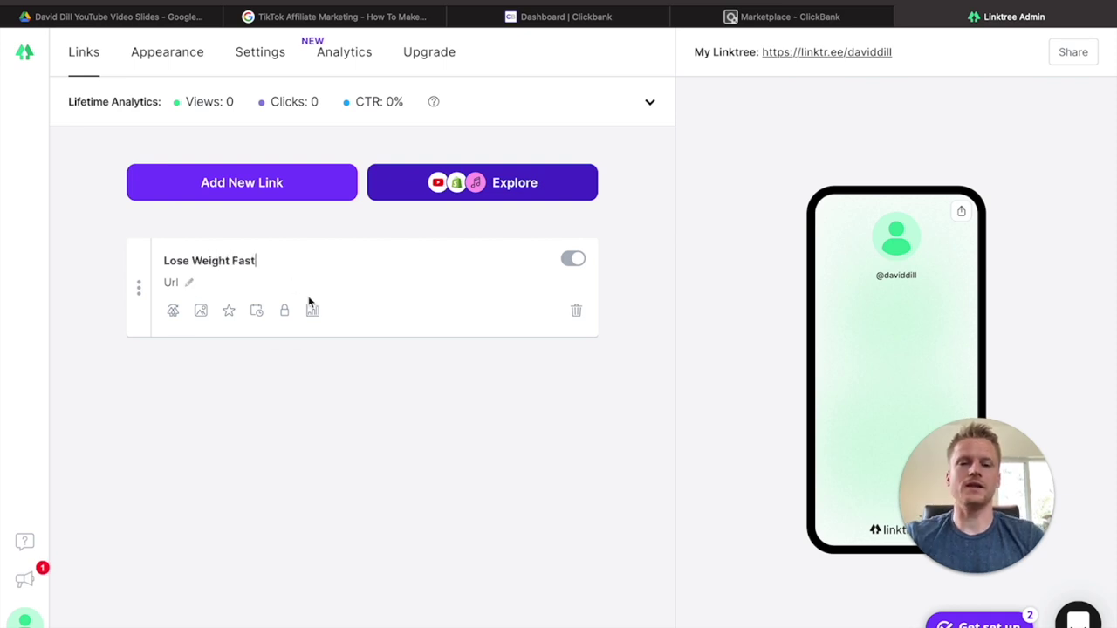
left_click(187, 288)
key("ctrl+v")
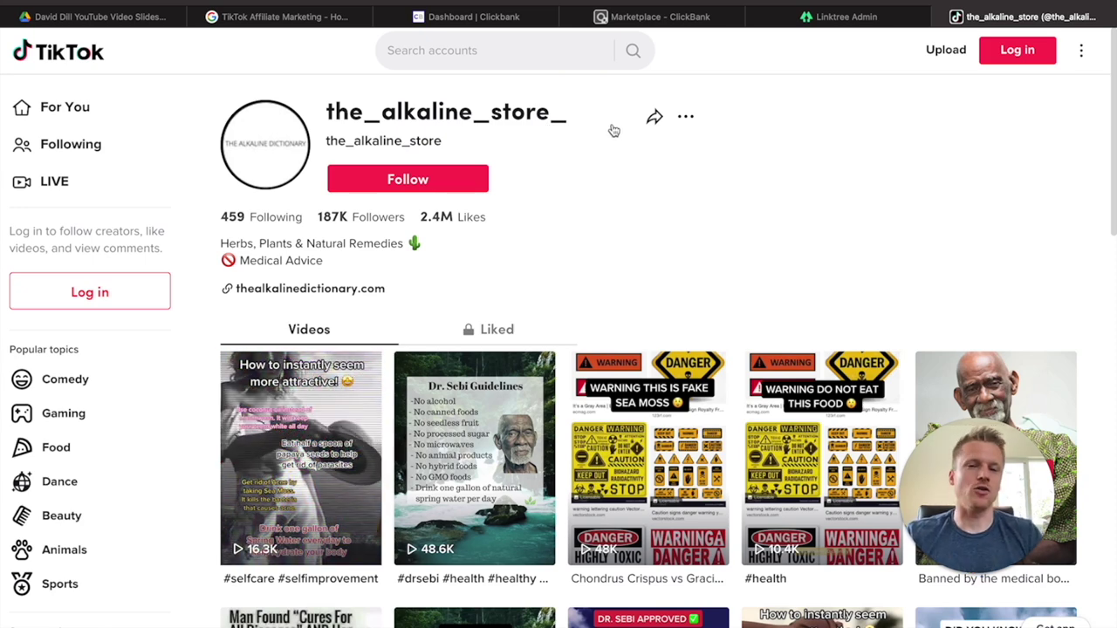
- Scroll the herbal-remedies TikTok videos, then open and pause the 'Did you know?' video
scroll(614, 130, "down", 3)
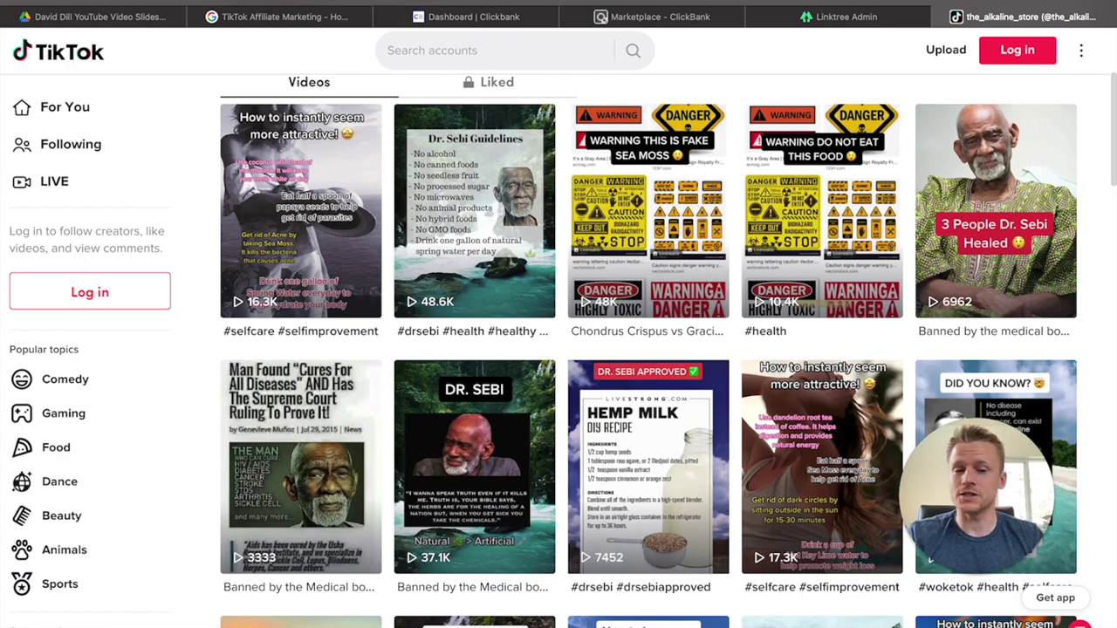
scroll(627, 387, "down", 4)
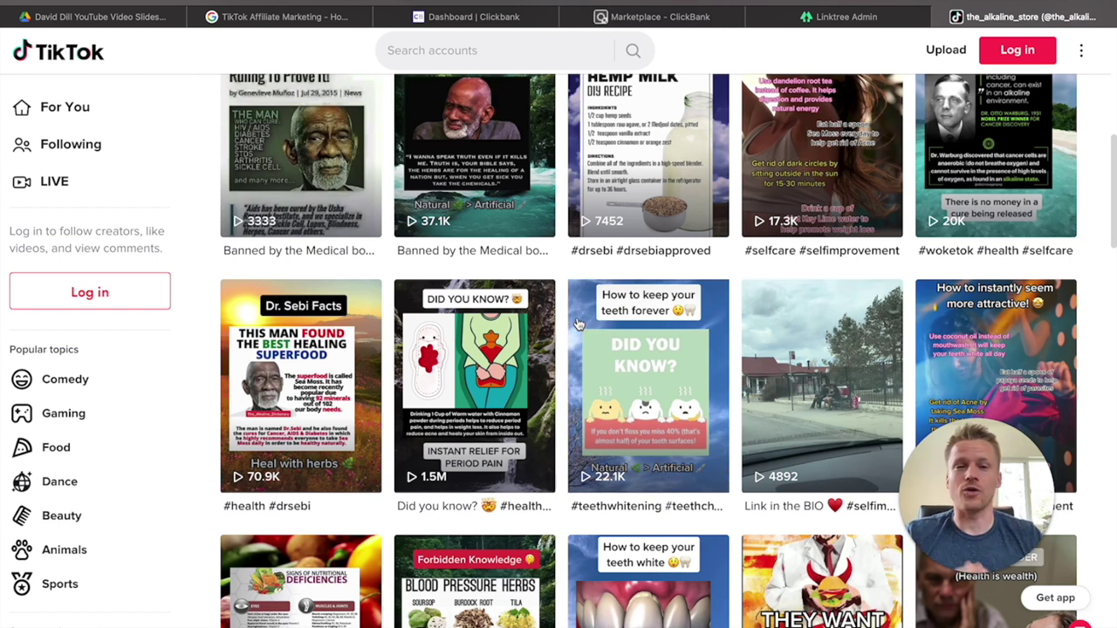
left_click(448, 477)
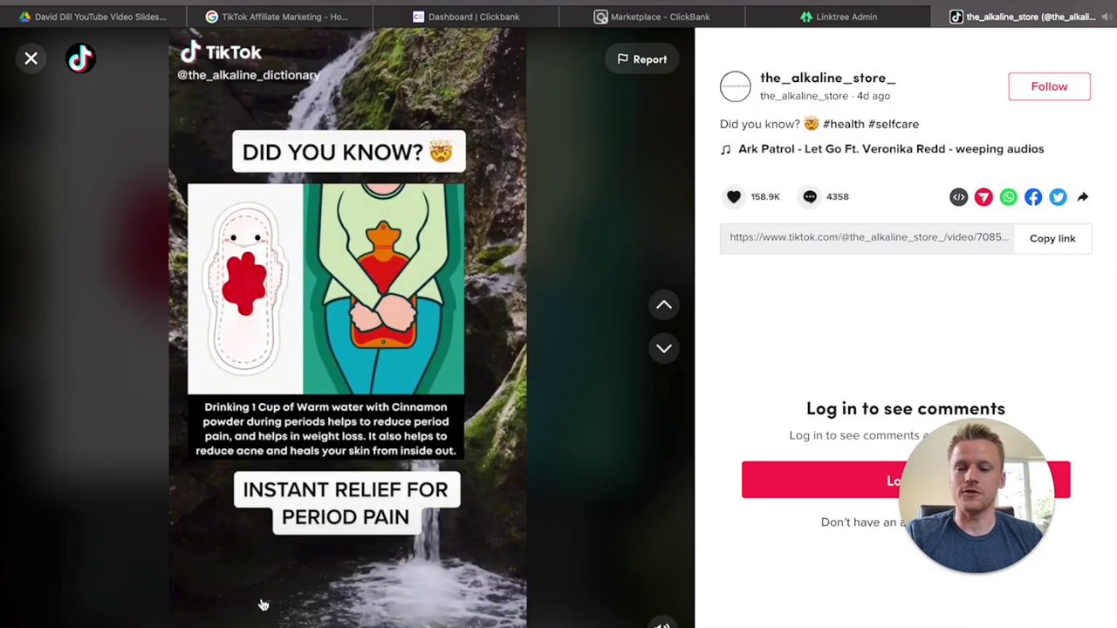
left_click(207, 625)
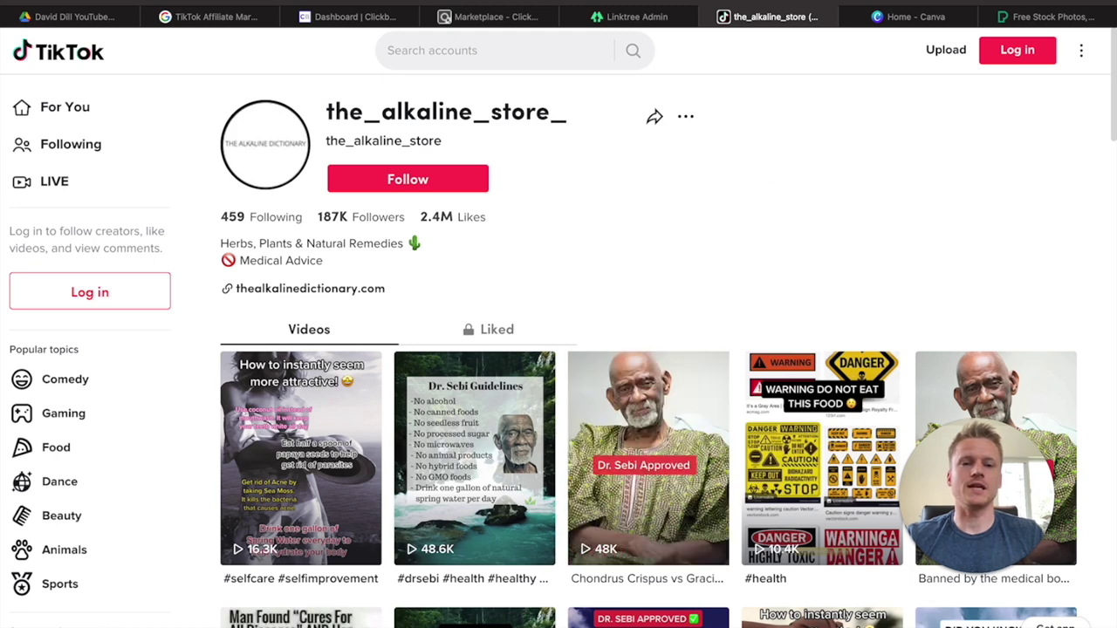
- Search Canva for 'instagram' and load the Instagram Post template results
left_click(909, 16)
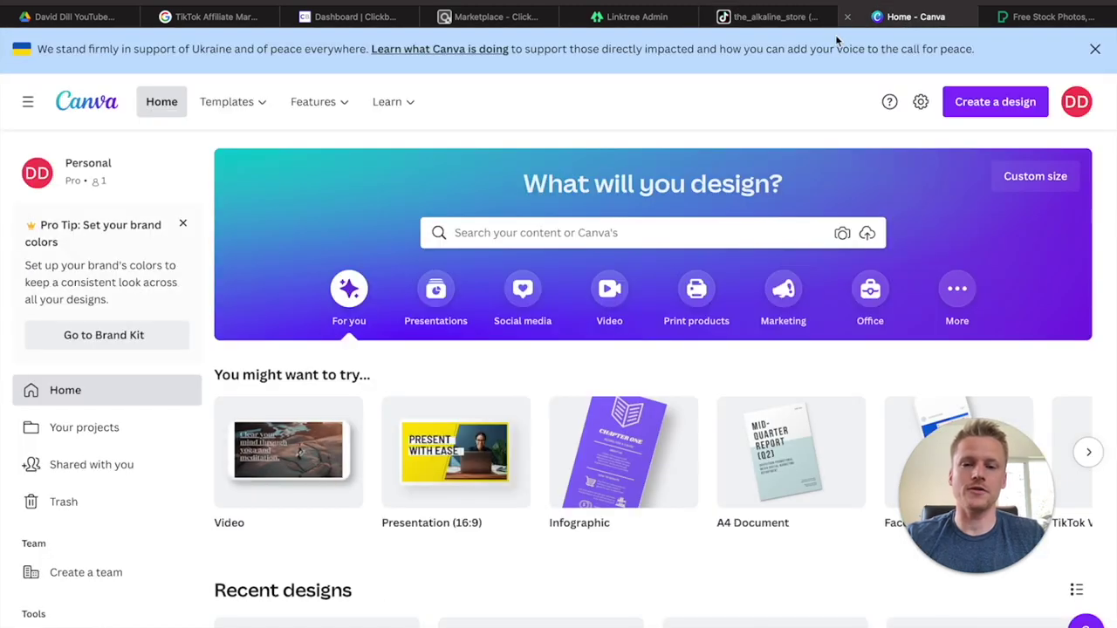
left_click(485, 237)
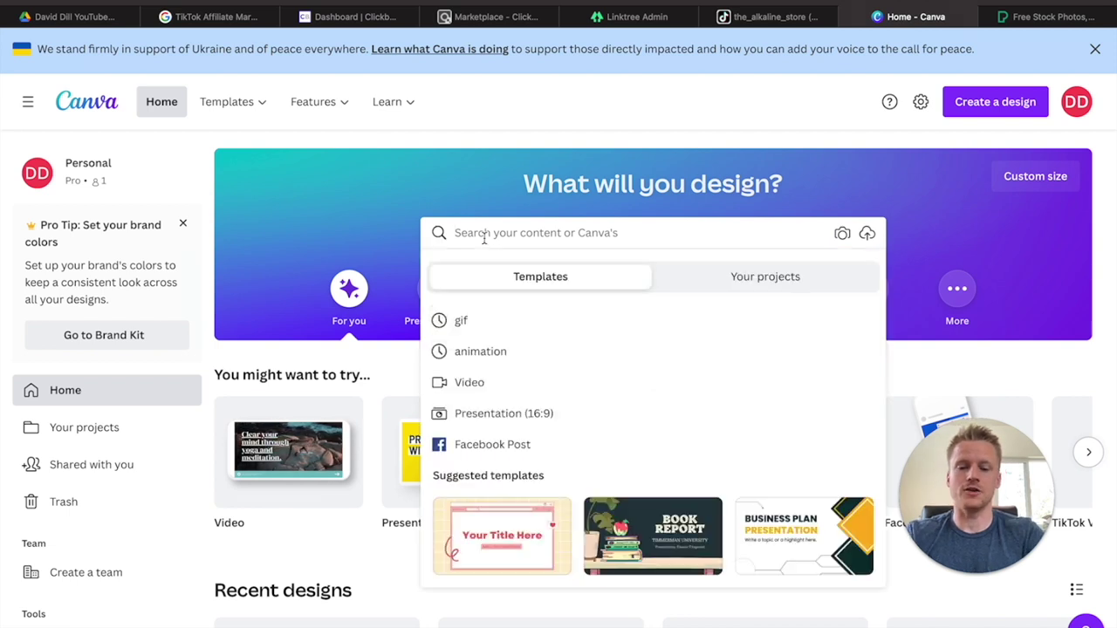
type("instagram")
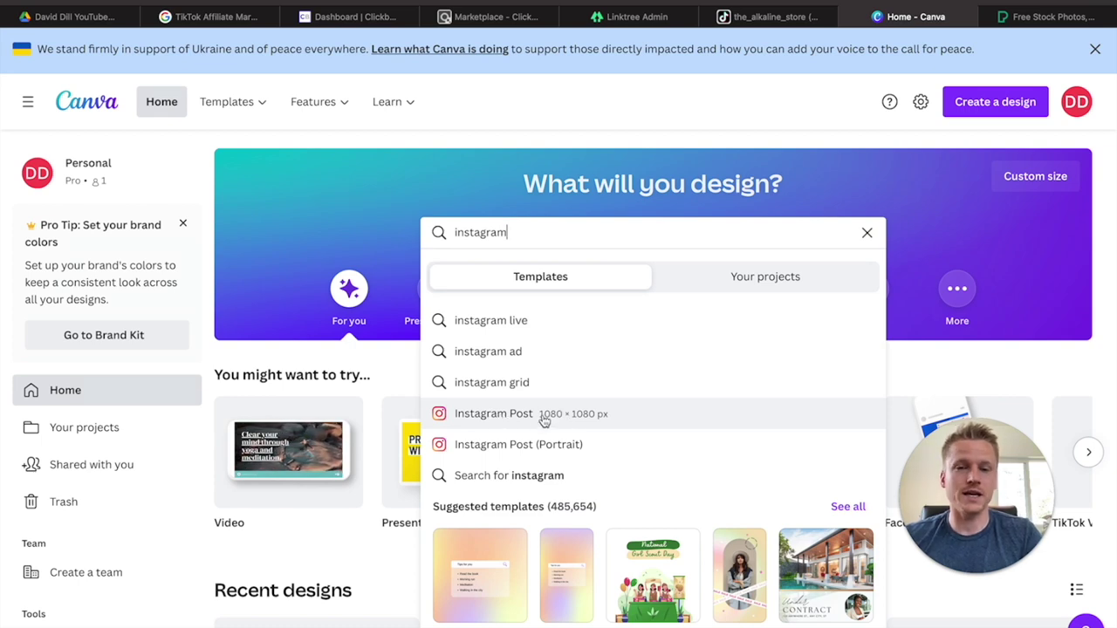
left_click(544, 421)
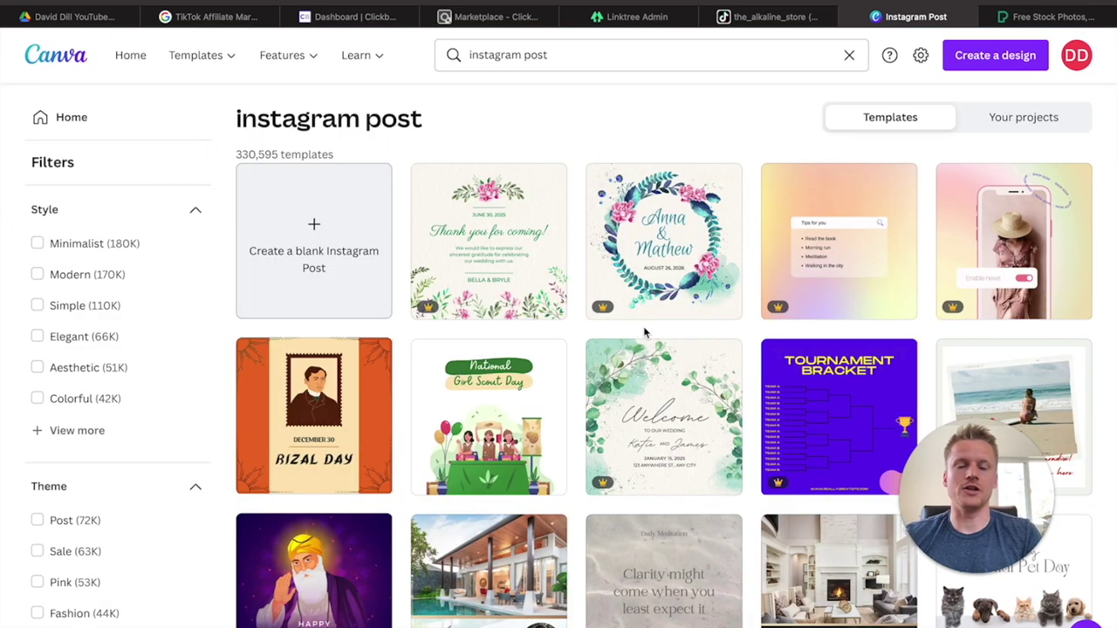
left_click(724, 16)
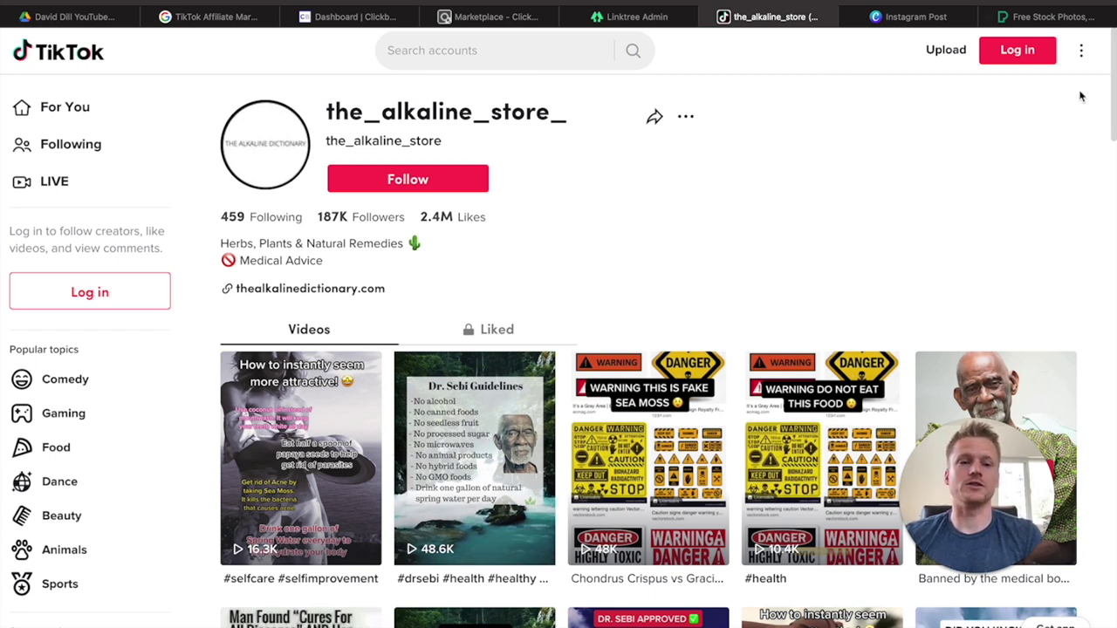
- Search Pexels for 'waterfall' photos and scroll through the results
left_click(1032, 21)
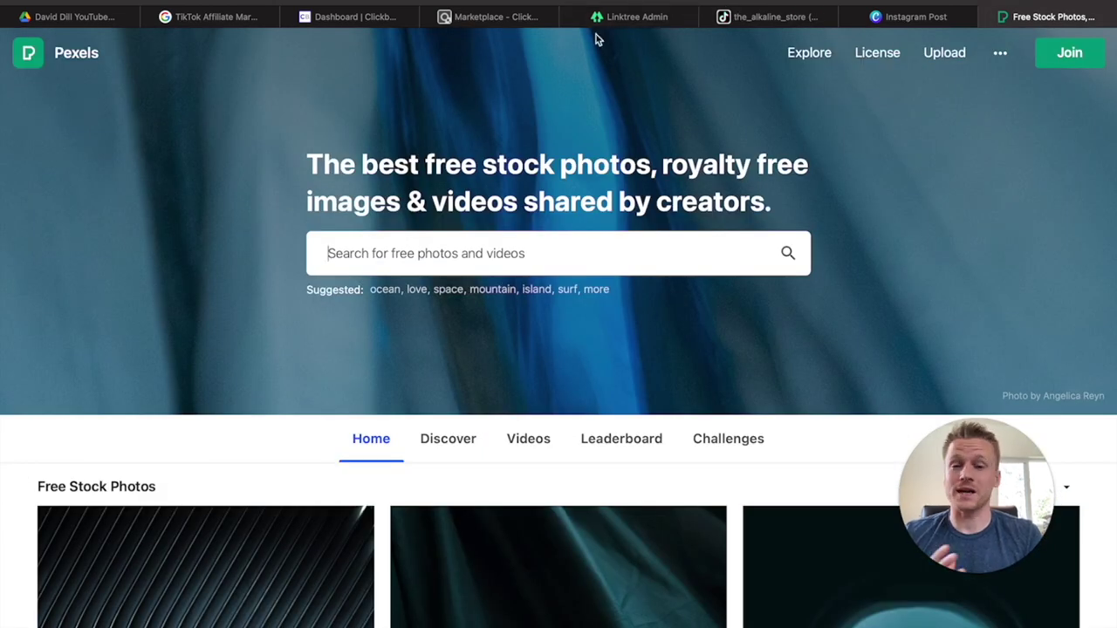
left_click(497, 267)
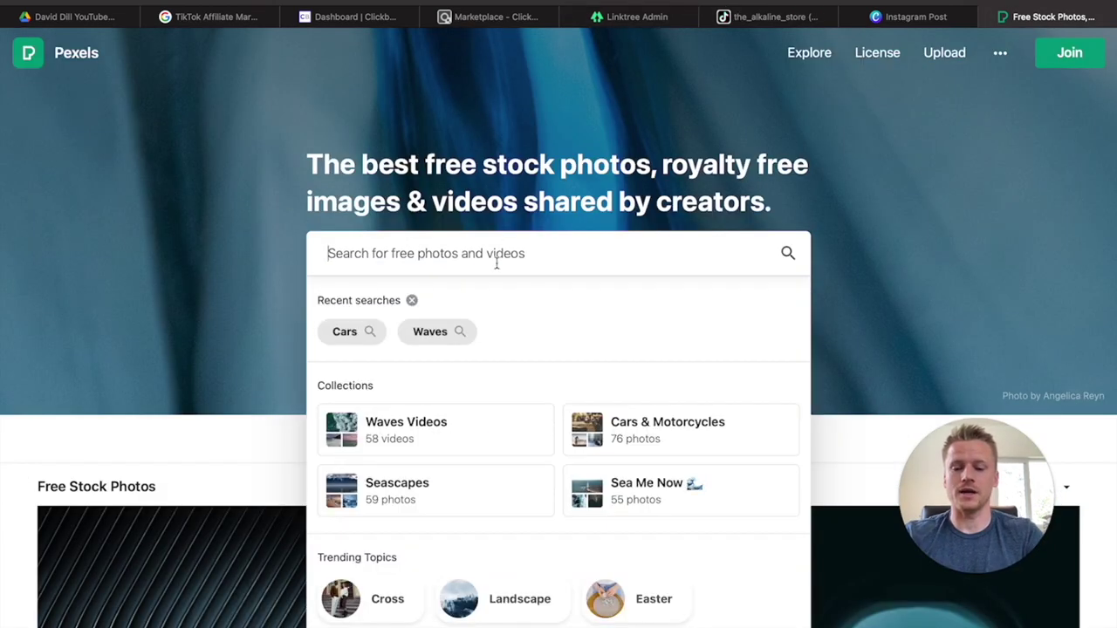
type("waterfall")
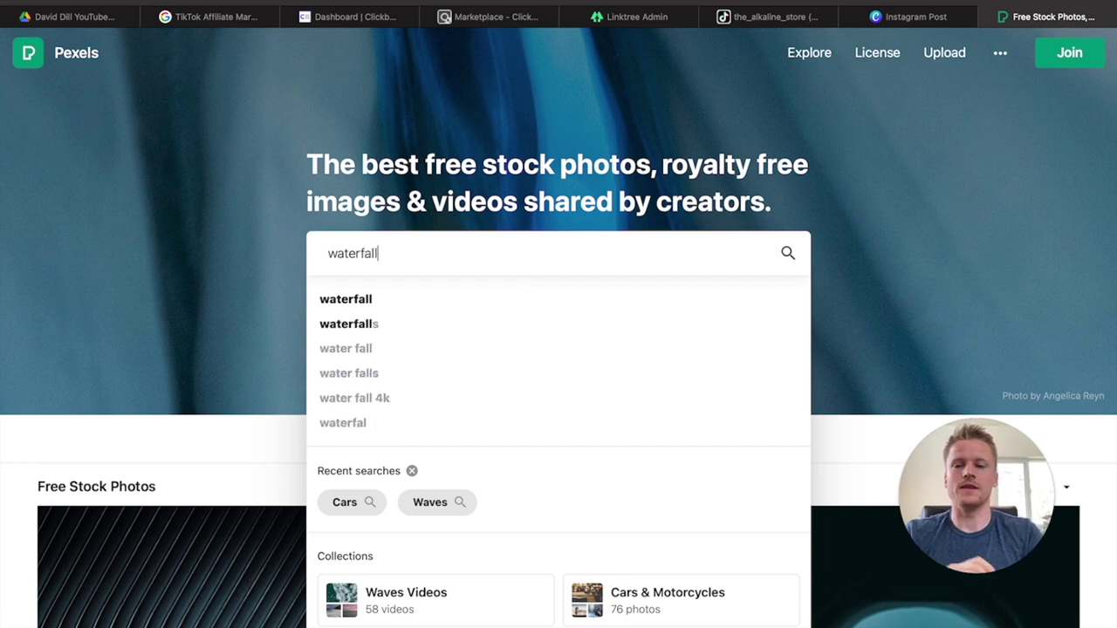
key("Return")
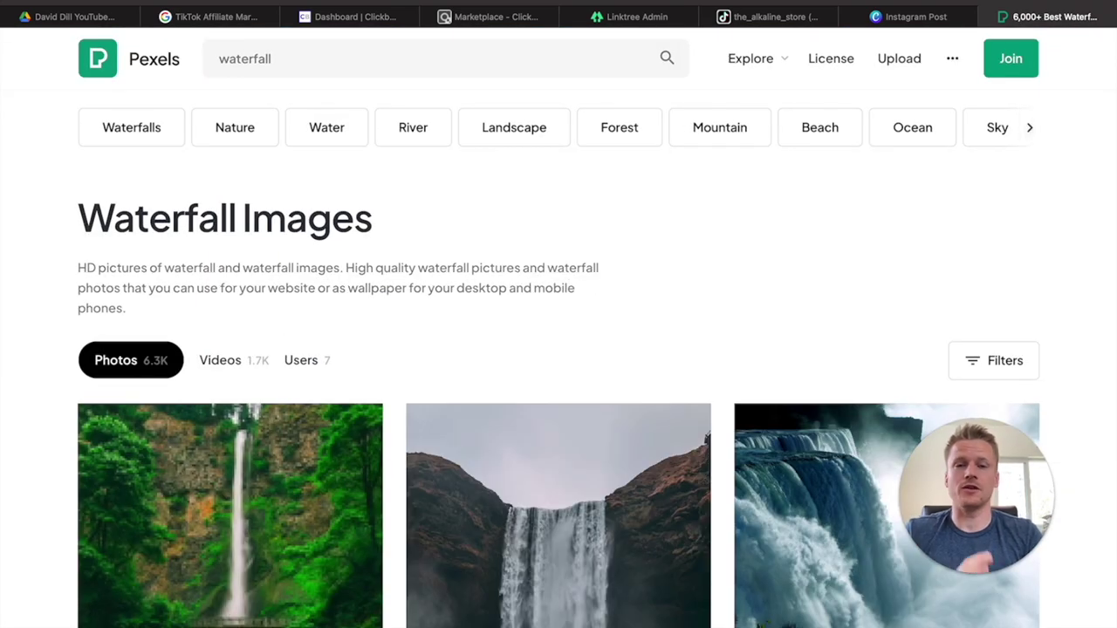
scroll(497, 262, "down", 3)
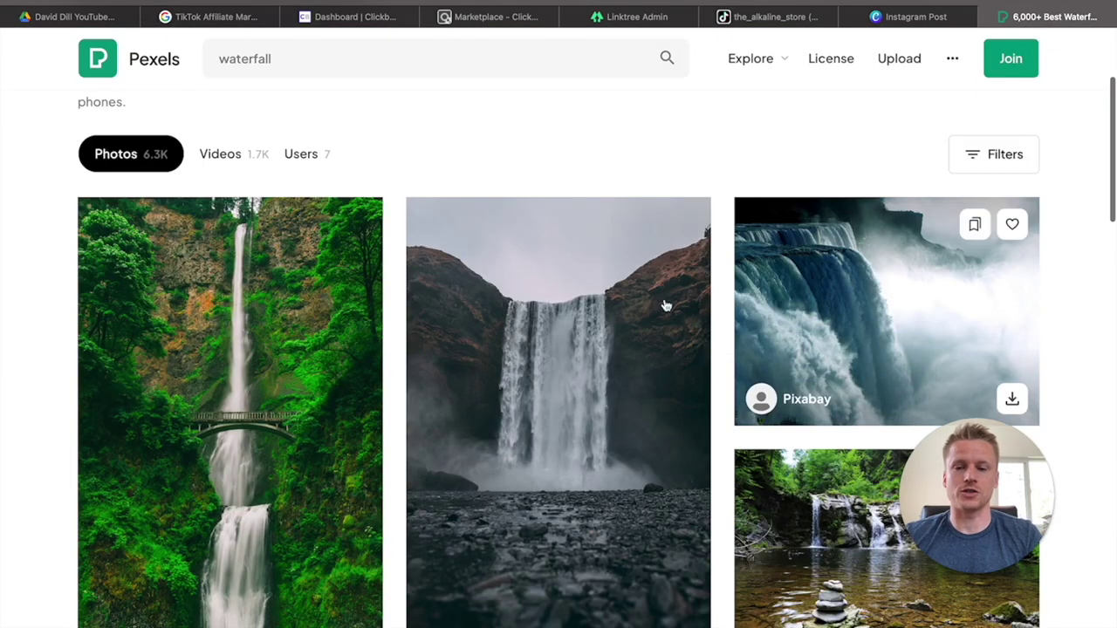
scroll(361, 419, "down", 5)
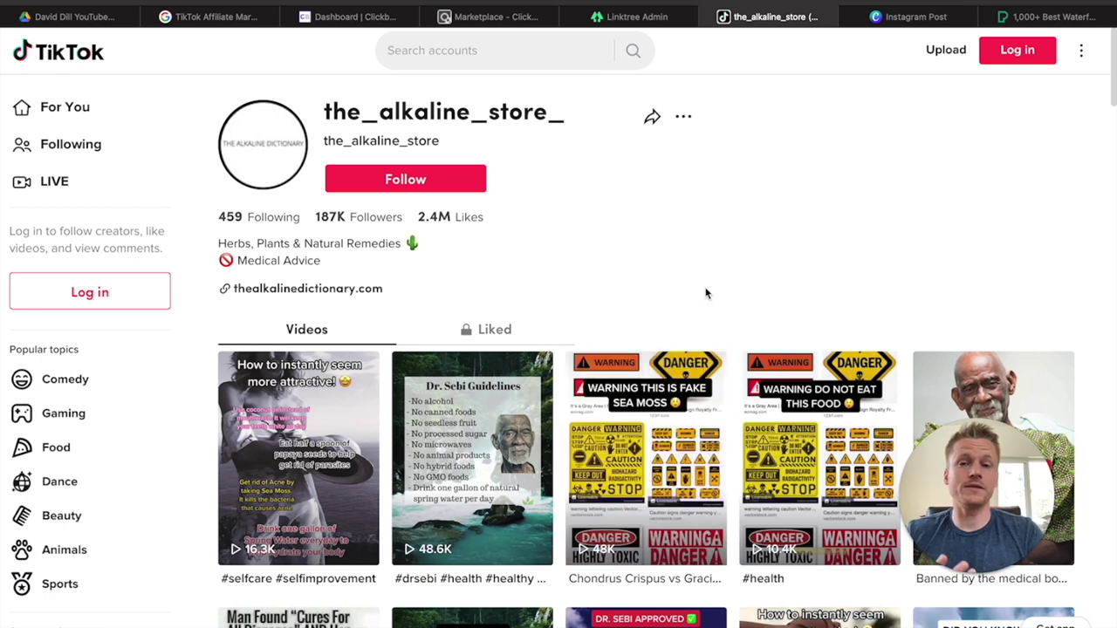
- Browse the next creator's TikTok profile, highlighting the '$40k in 3 Months' bio line and scrolling videos
left_click(468, 26)
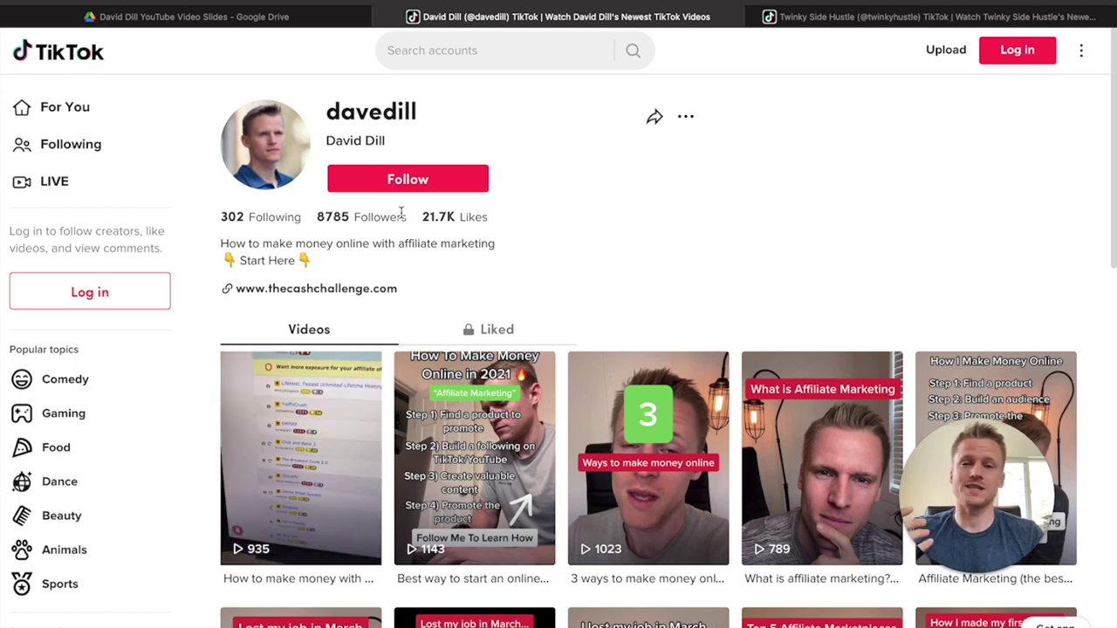
key("ctrl+Tab")
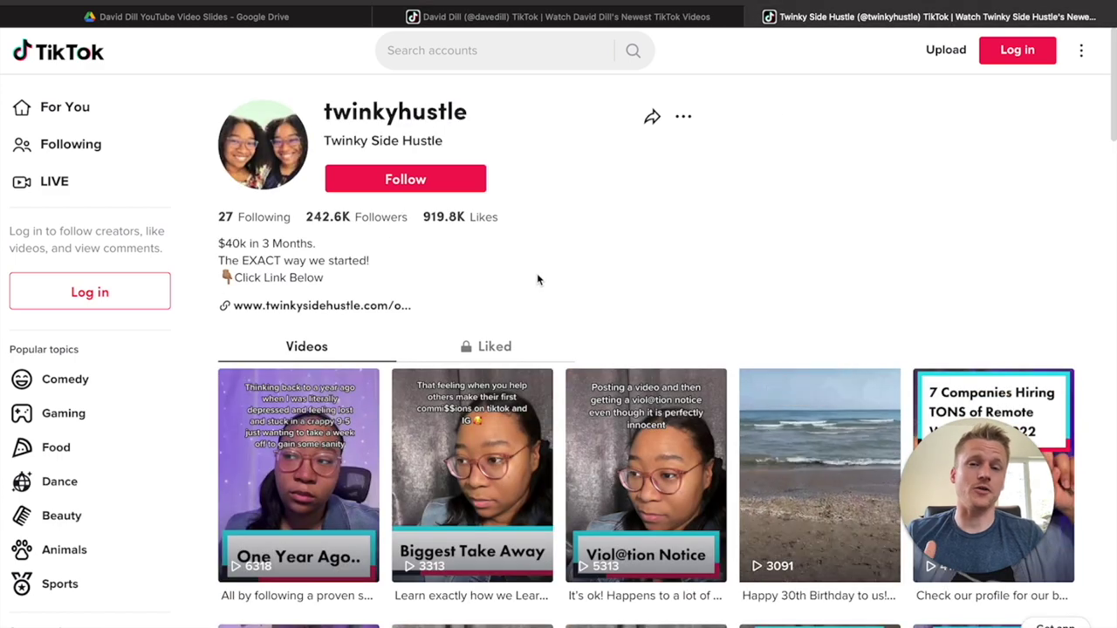
left_click_drag(318, 244, 211, 244)
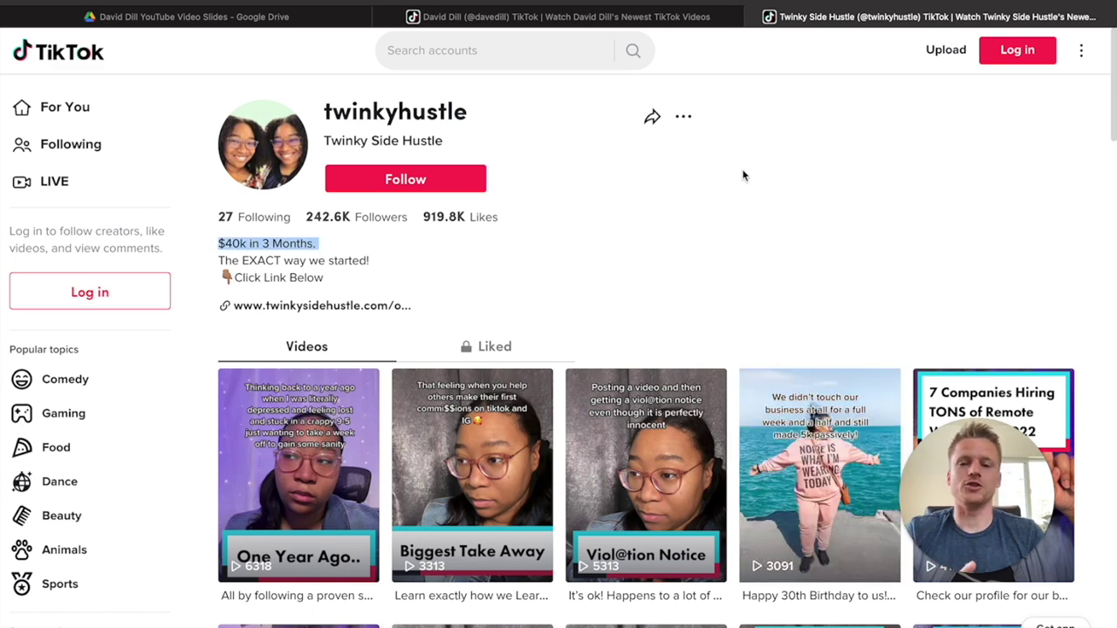
scroll(528, 426, "down", 2)
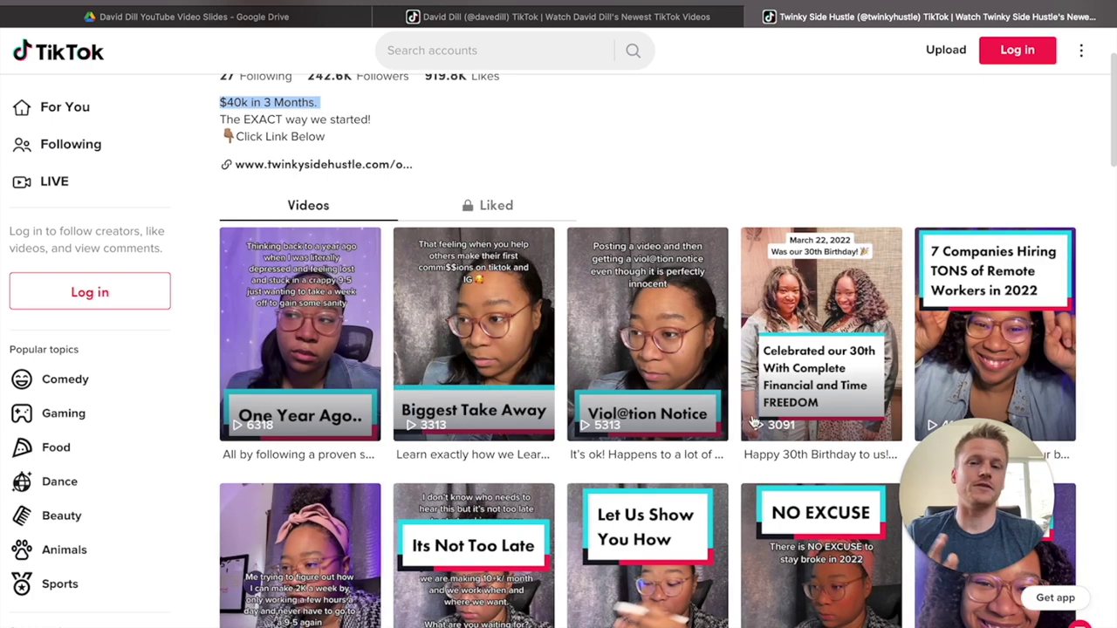
scroll(753, 422, "up", 2)
scroll(768, 305, "down", 2)
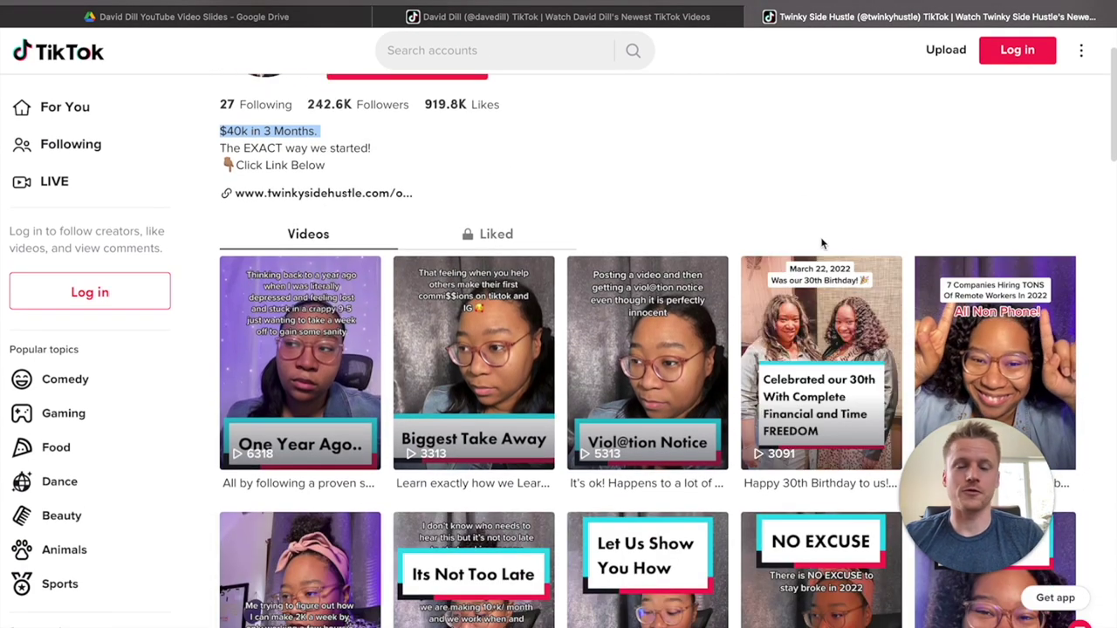
scroll(820, 243, "down", 5)
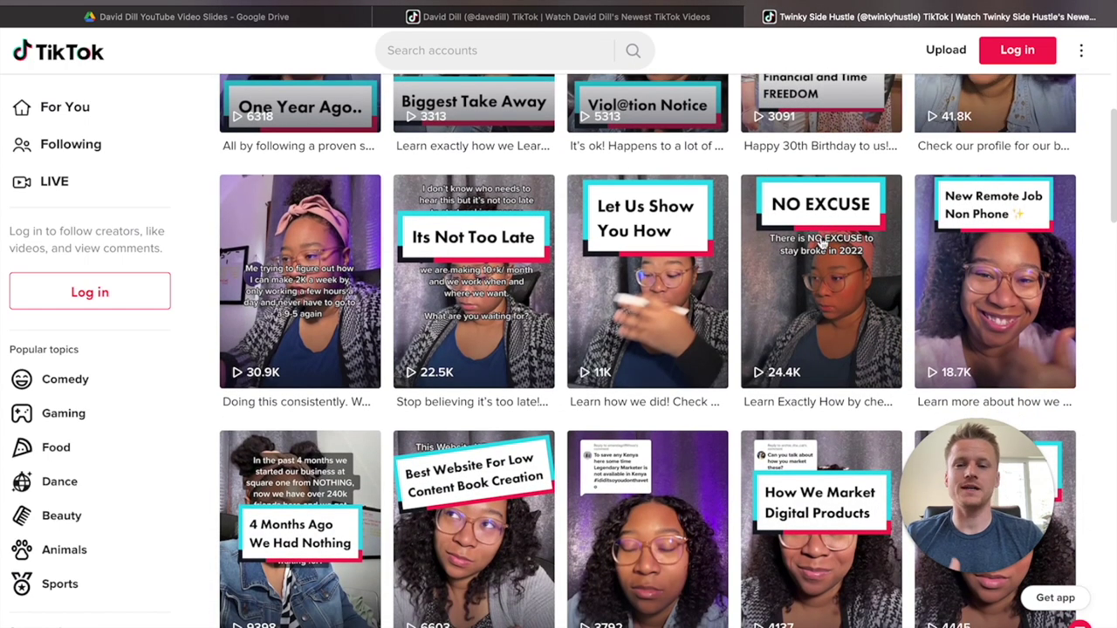
scroll(820, 243, "down", 3)
scroll(820, 243, "up", 7)
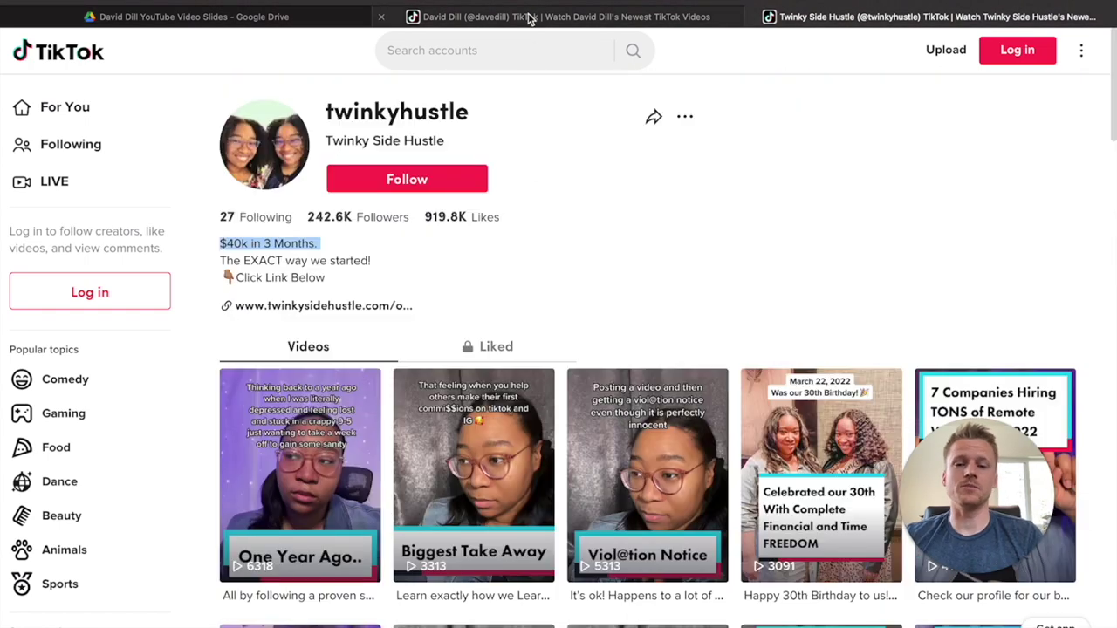
- Open the Legendary Marketer homepage and highlight its two-line headline
left_click(541, 17)
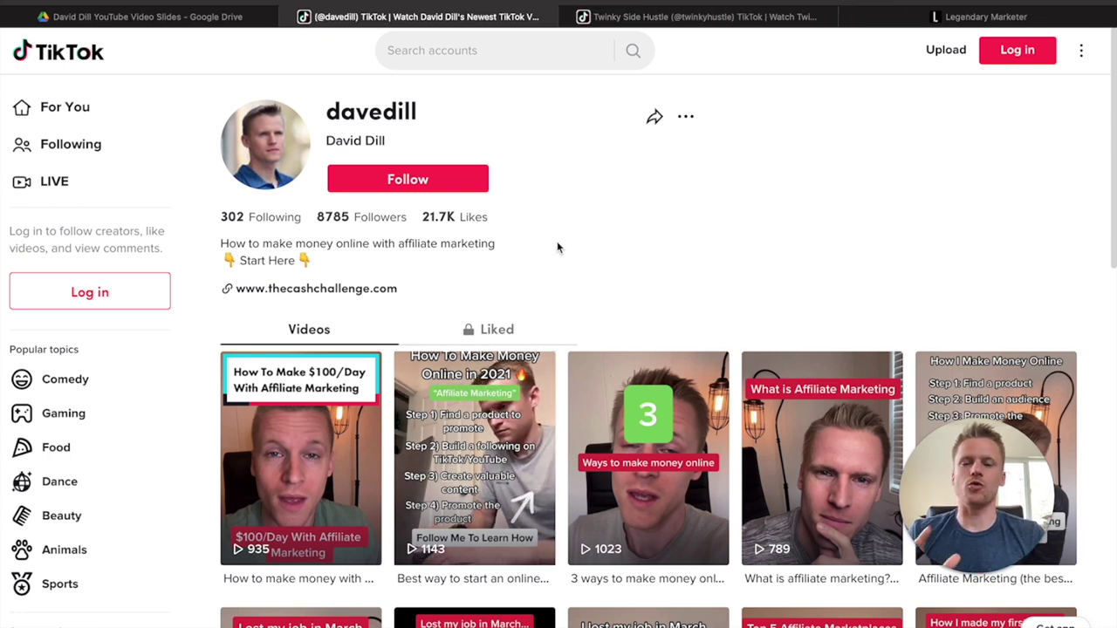
left_click(995, 18)
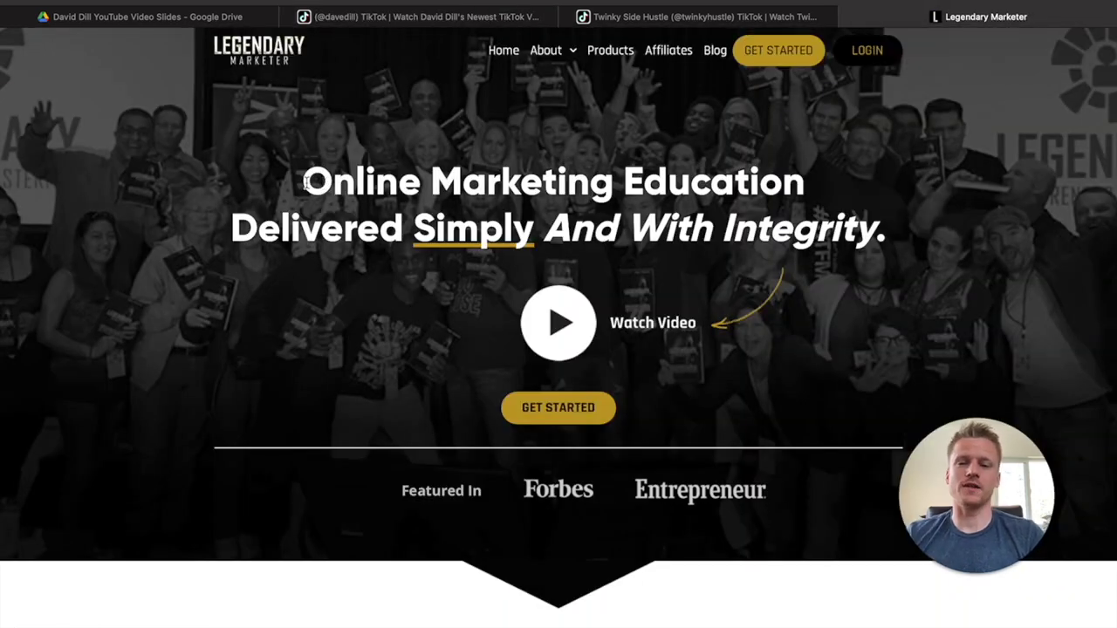
left_click_drag(837, 197, 848, 321)
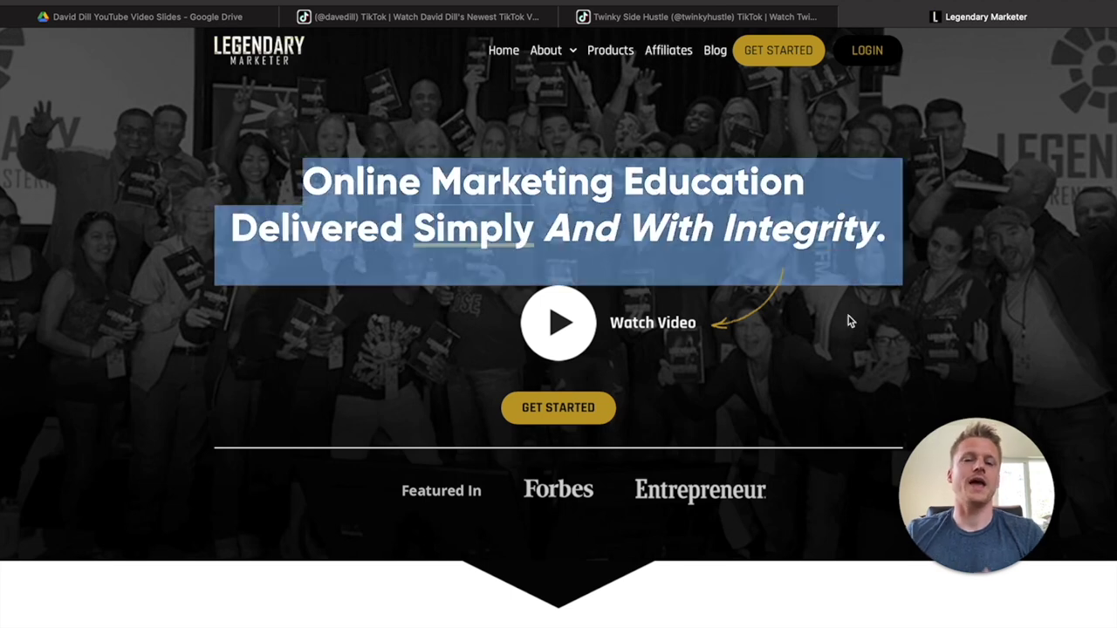